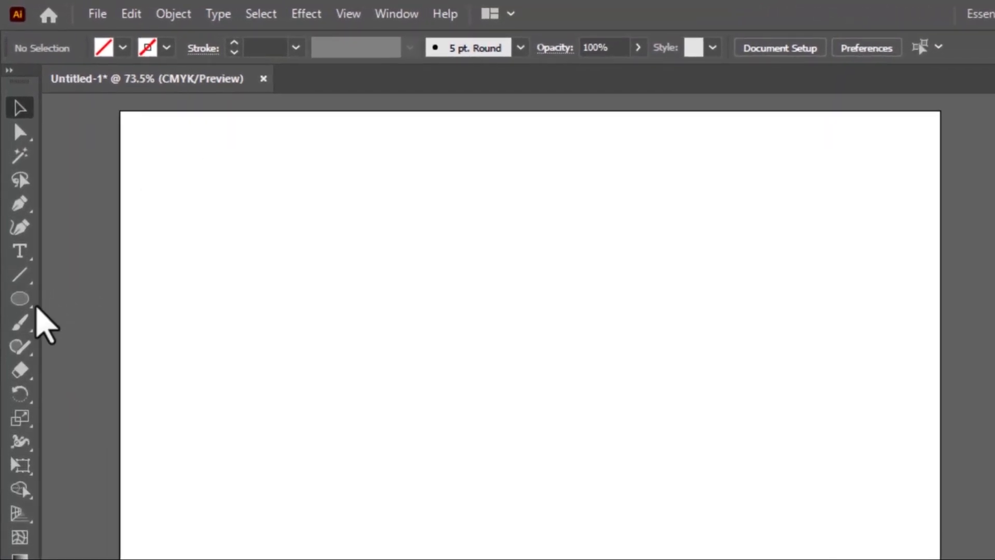
Step: Draw a perfect circle about 139 mm wide with the Ellipse tool and move it to the artboard's center
click(19, 299)
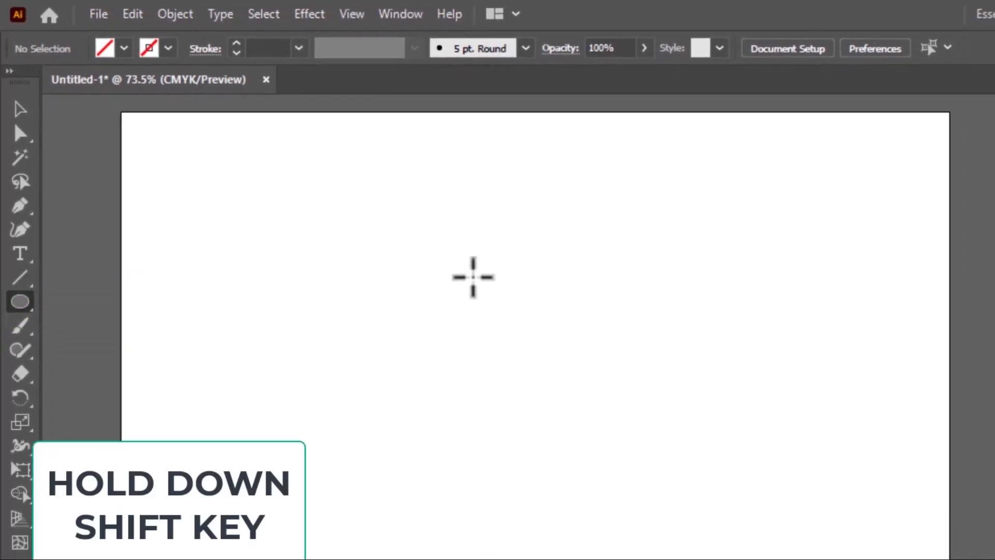
drag(427, 279, 715, 498)
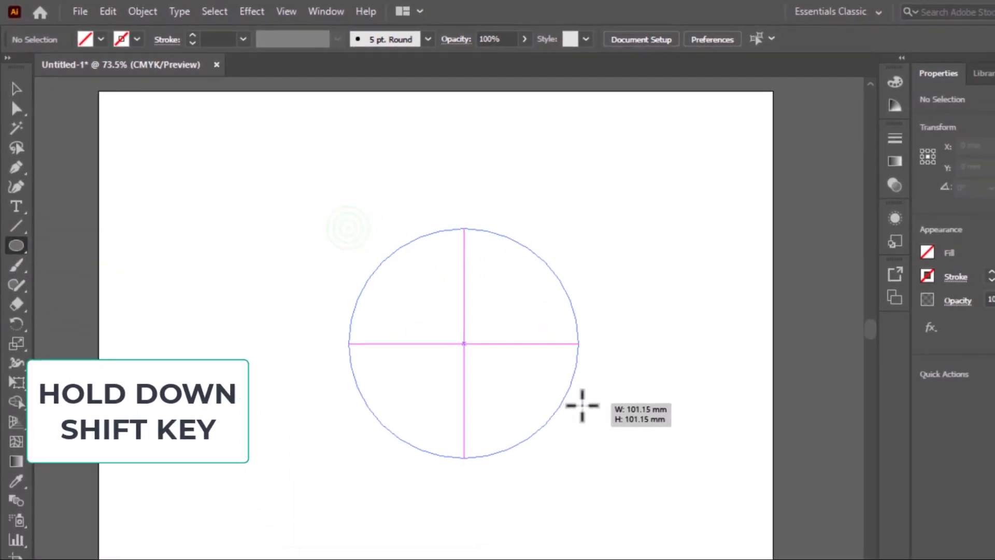
drag(582, 405, 663, 449)
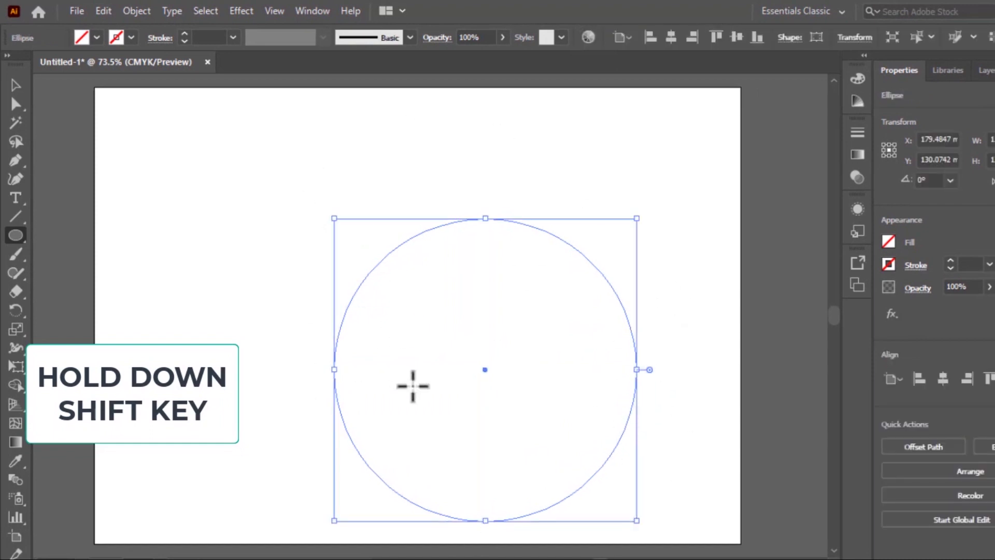
drag(482, 367, 418, 318)
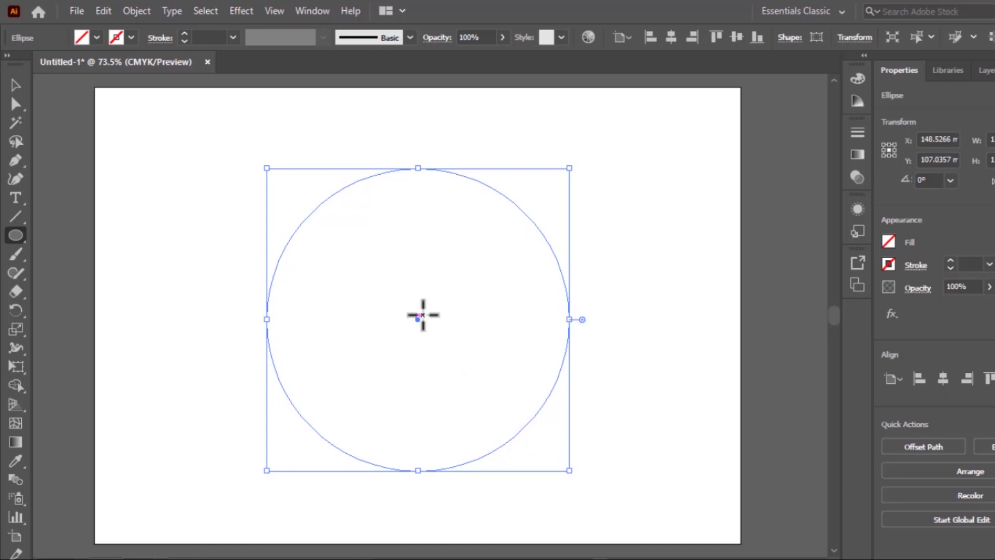
Step: Select the circle and set its stroke color to black
click(14, 84)
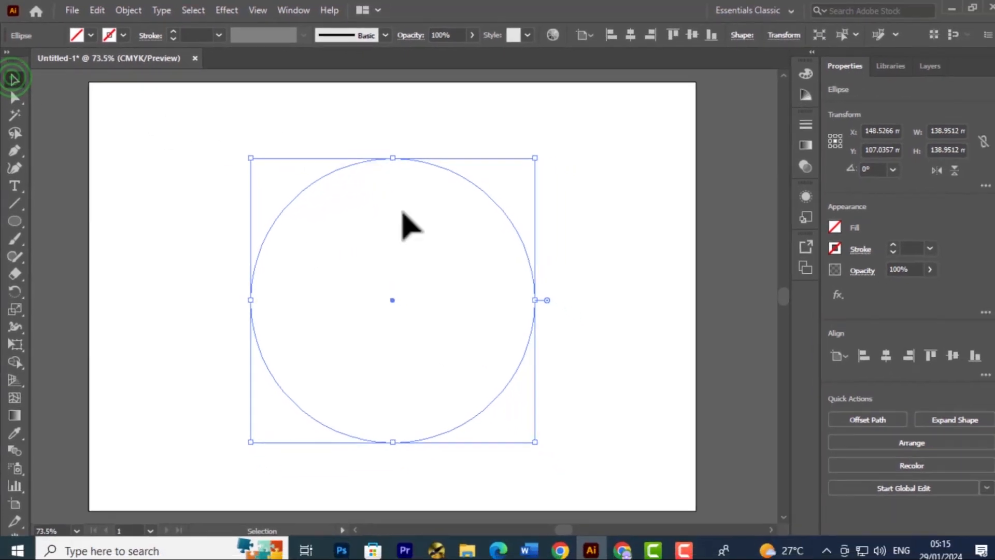
click(438, 235)
click(416, 161)
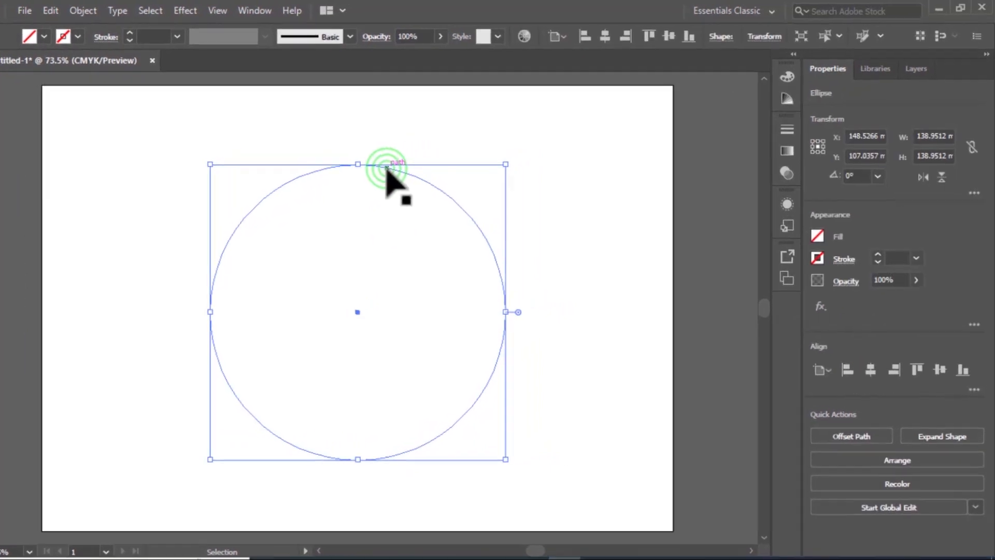
click(798, 289)
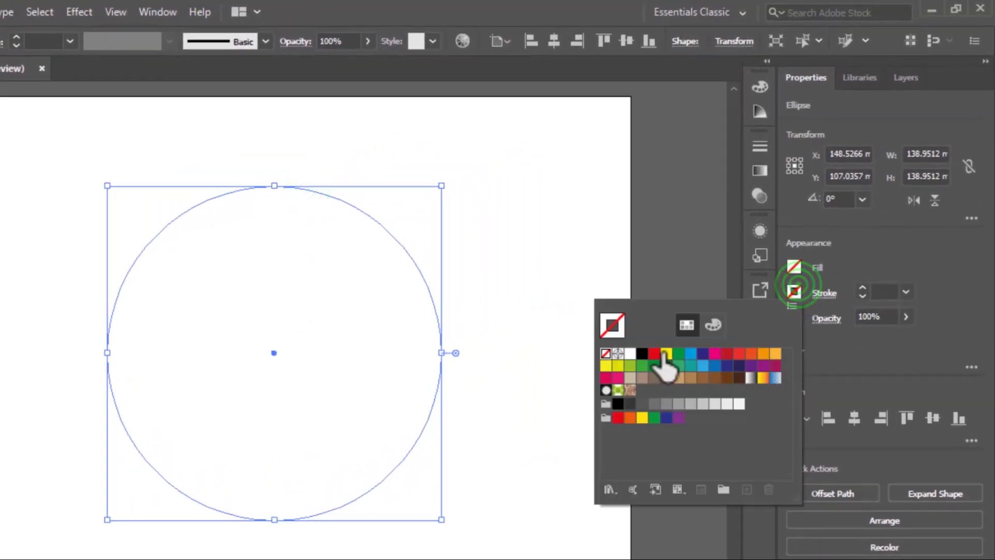
click(642, 354)
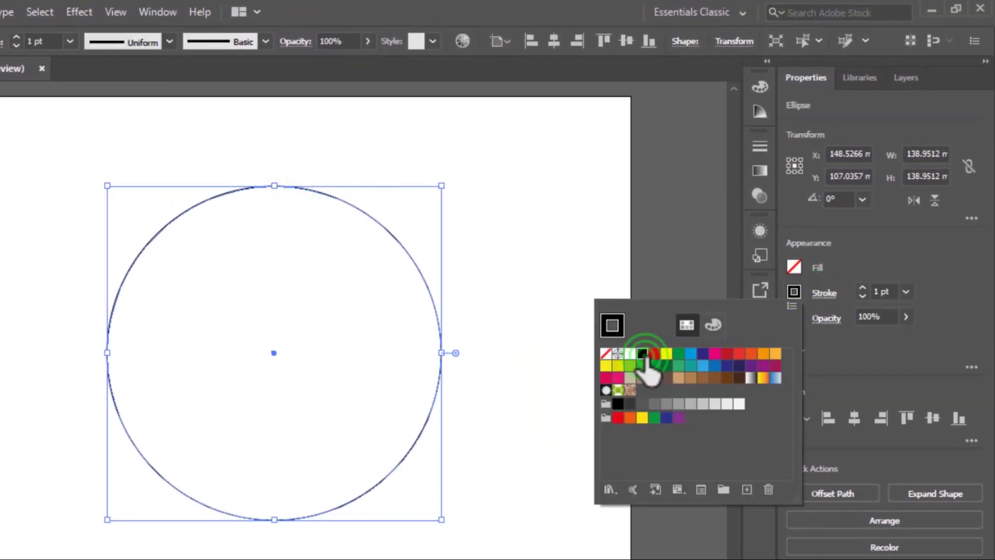
click(844, 259)
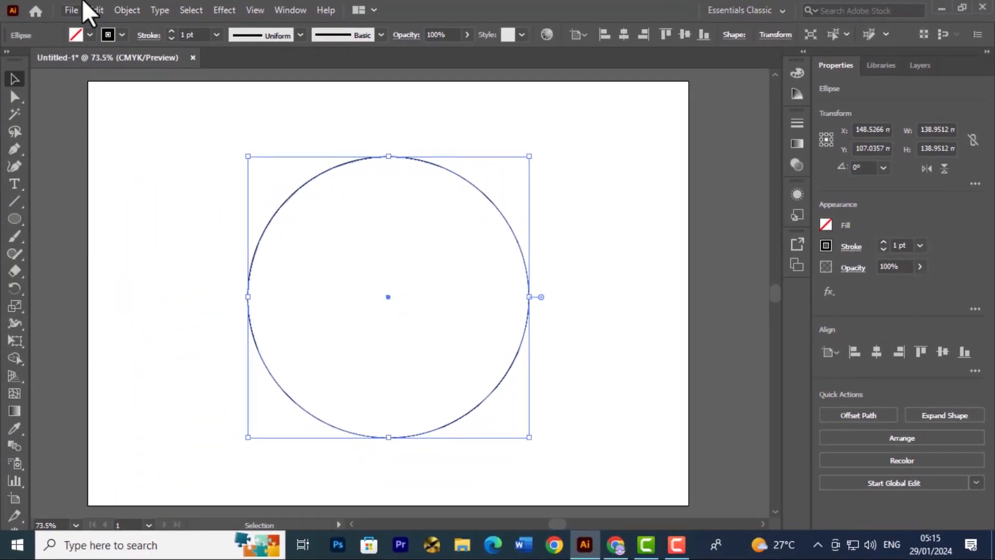
Step: Copy the circle, paste it in front, and scale the copy down proportionally around its center
click(96, 10)
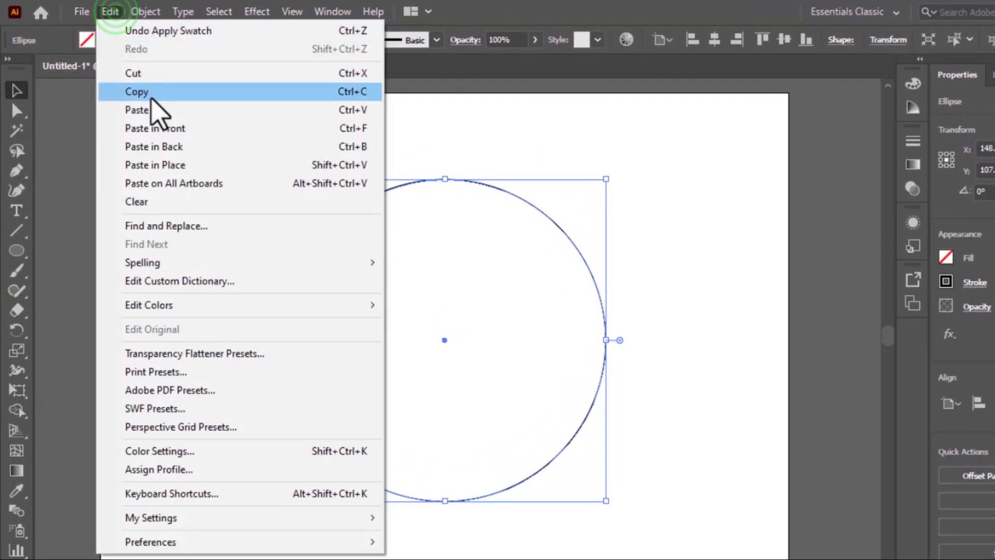
click(148, 93)
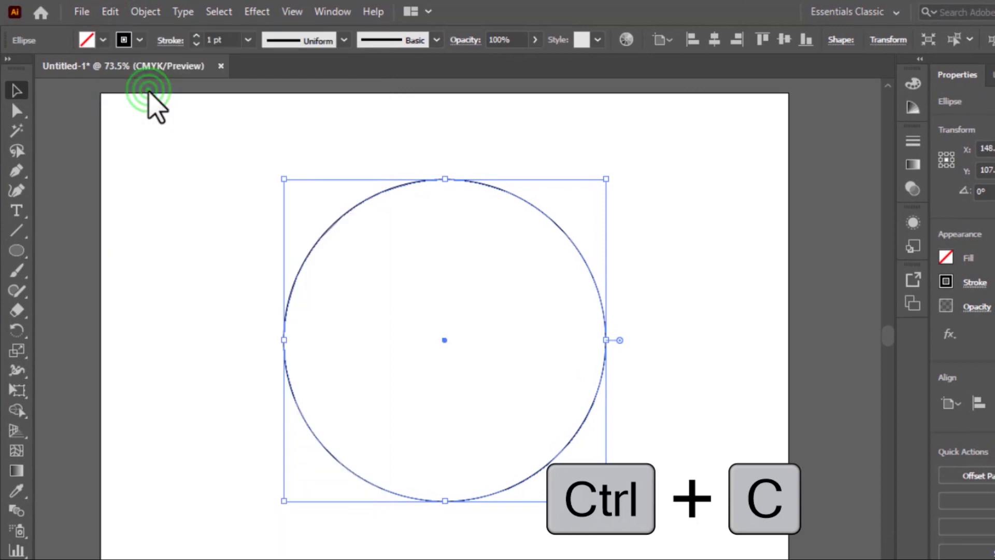
click(115, 13)
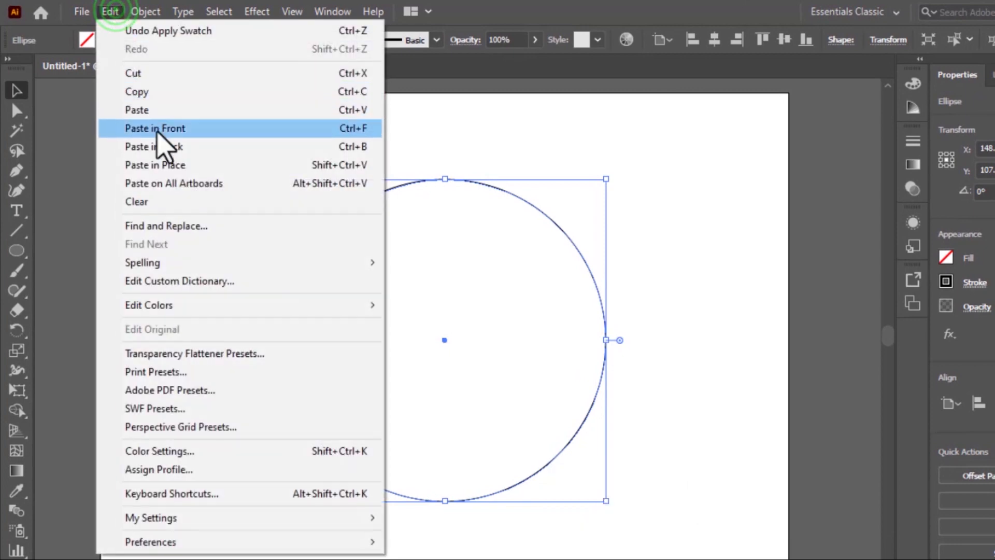
click(200, 165)
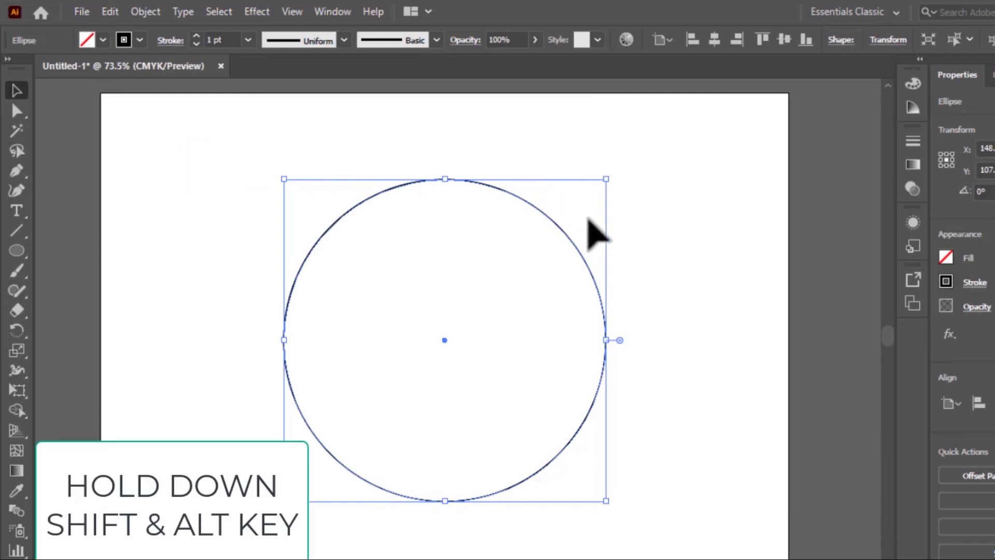
drag(606, 179, 583, 260)
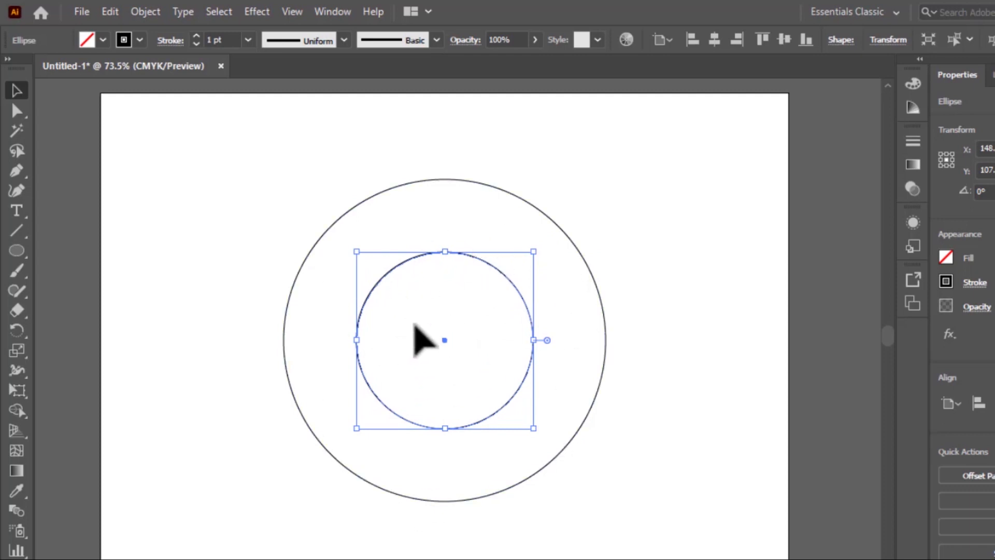
Step: Paste another copy in front and scale it down around its center to make a third, smaller concentric circle
click(110, 13)
click(148, 93)
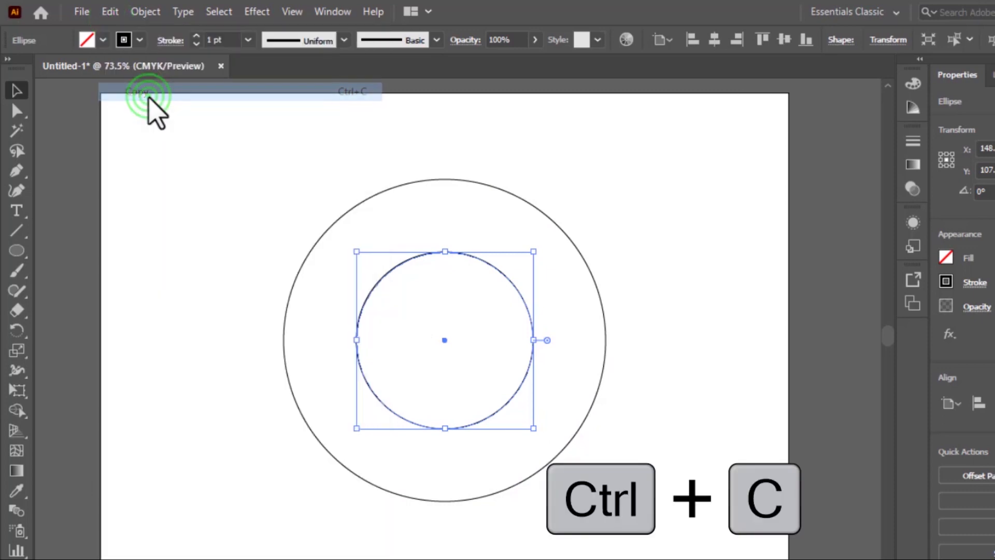
click(109, 12)
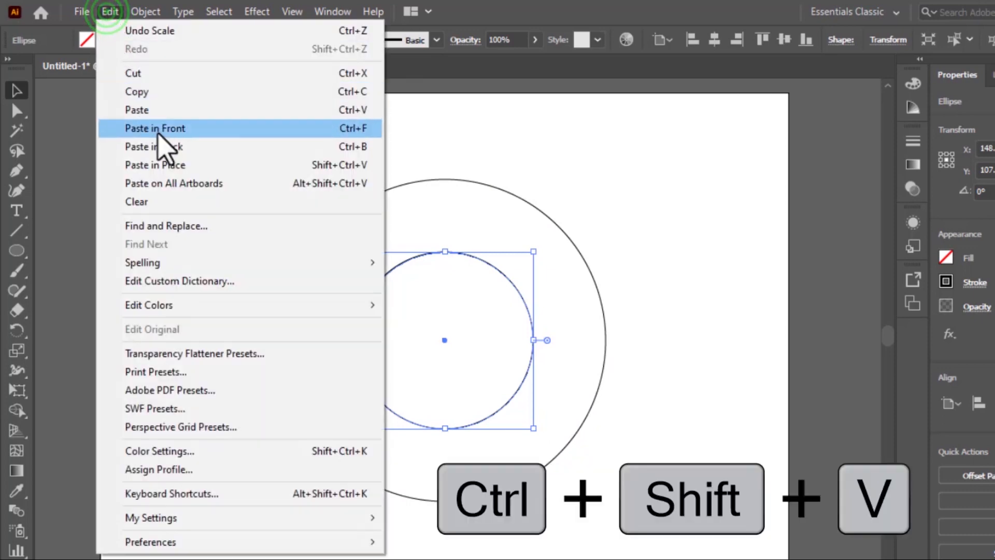
click(178, 164)
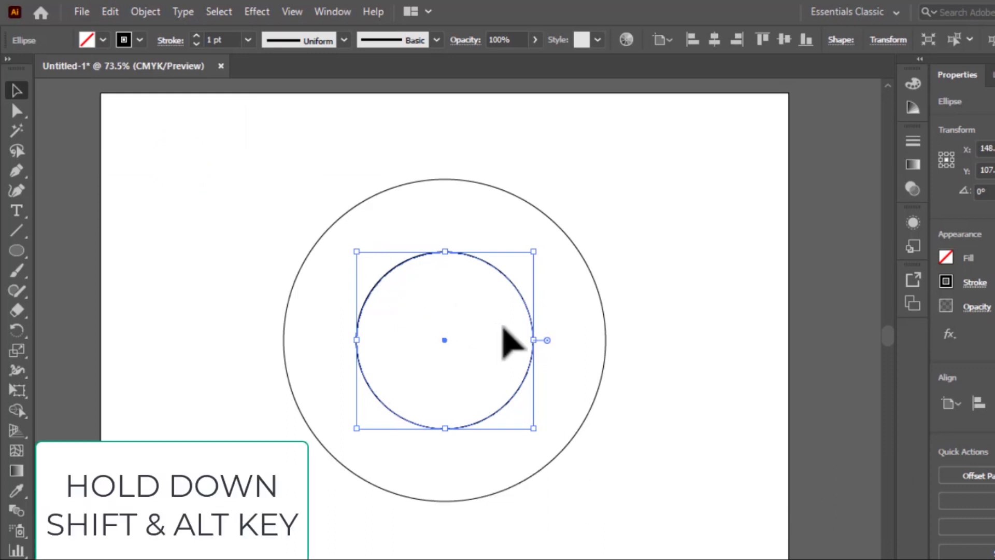
drag(533, 251, 520, 279)
click(649, 255)
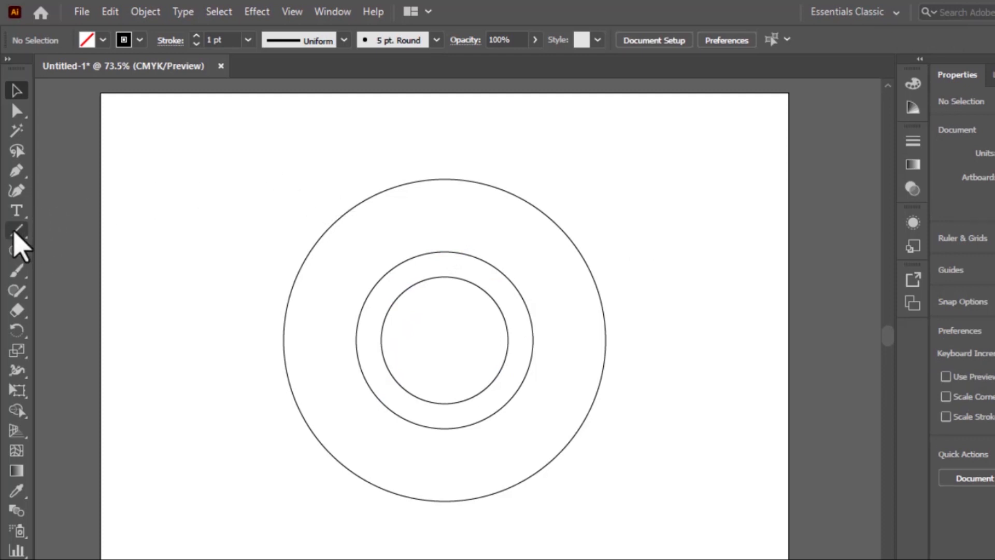
Step: Draw a straight line from the middle circle's edge out to the outer circle with the Line Segment tool
click(15, 232)
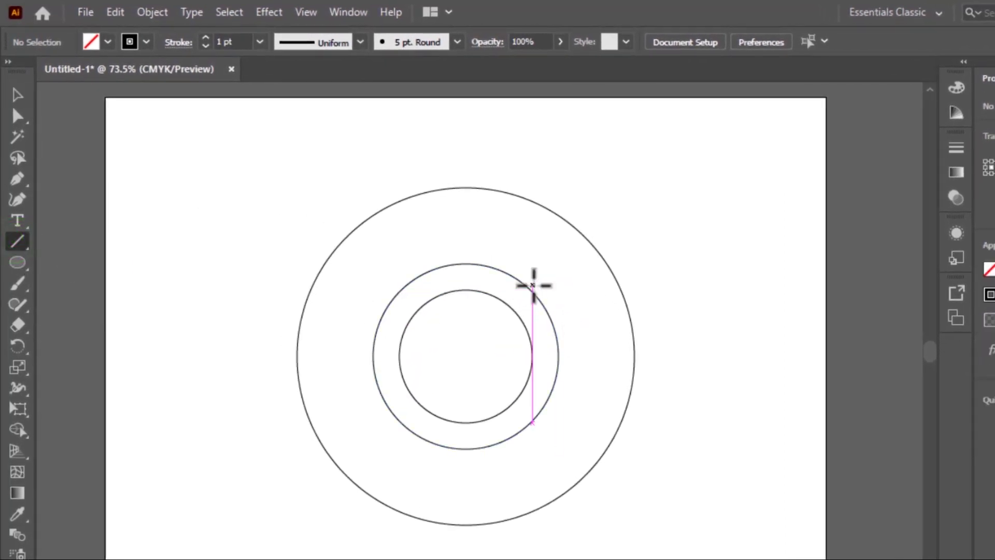
click(525, 284)
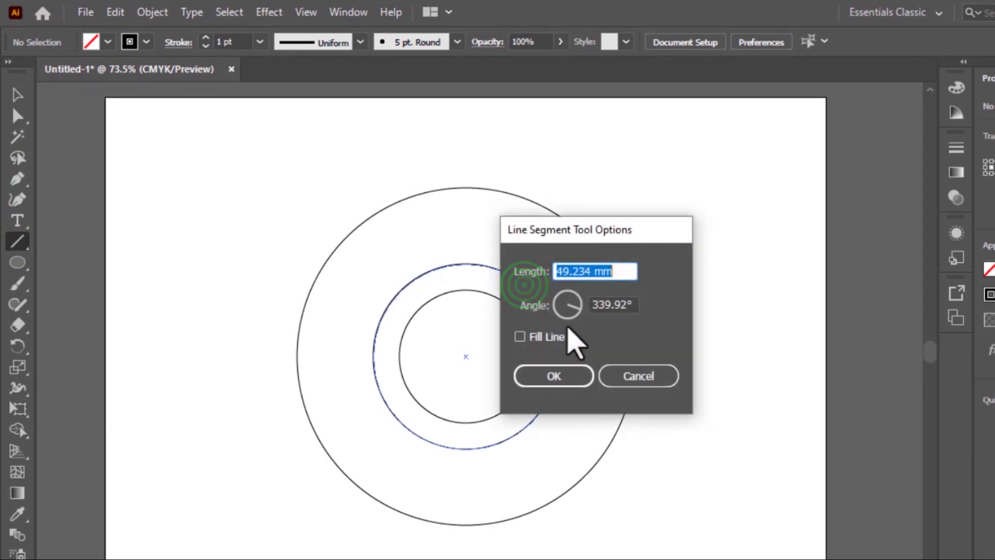
click(611, 378)
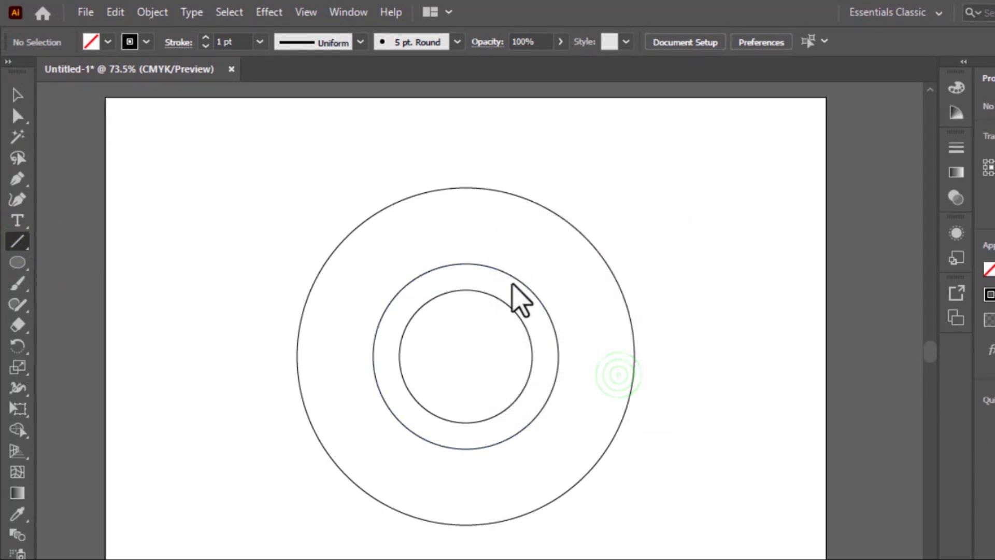
drag(515, 280, 635, 363)
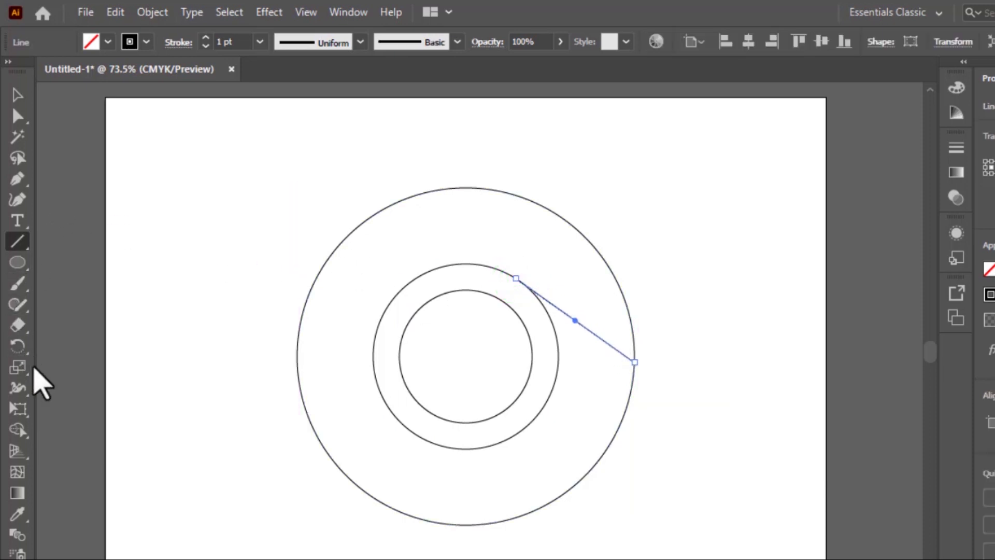
Step: Rotate copies of the line by 360/3 degrees around the circles' center, repeating once to get three lines
click(18, 346)
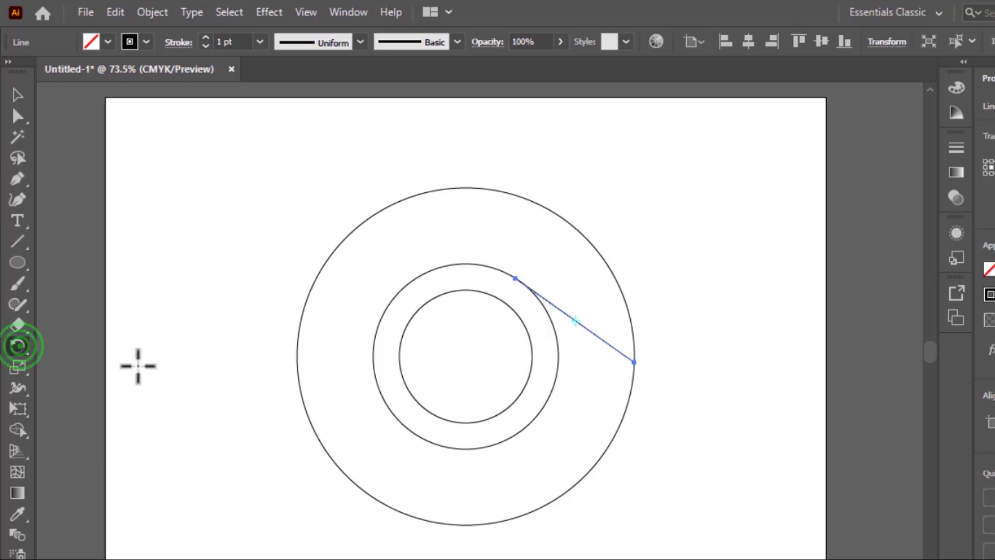
alt+click(465, 361)
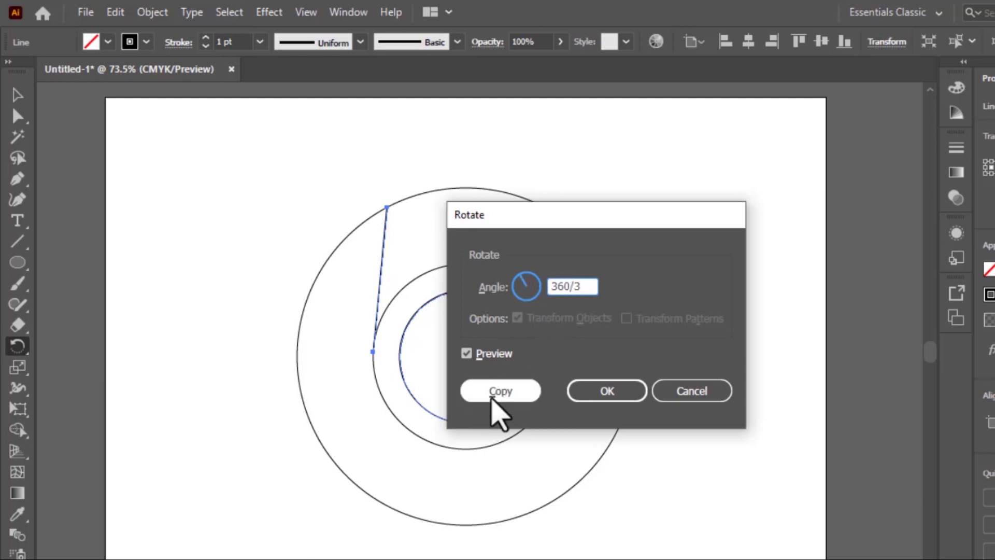
click(495, 395)
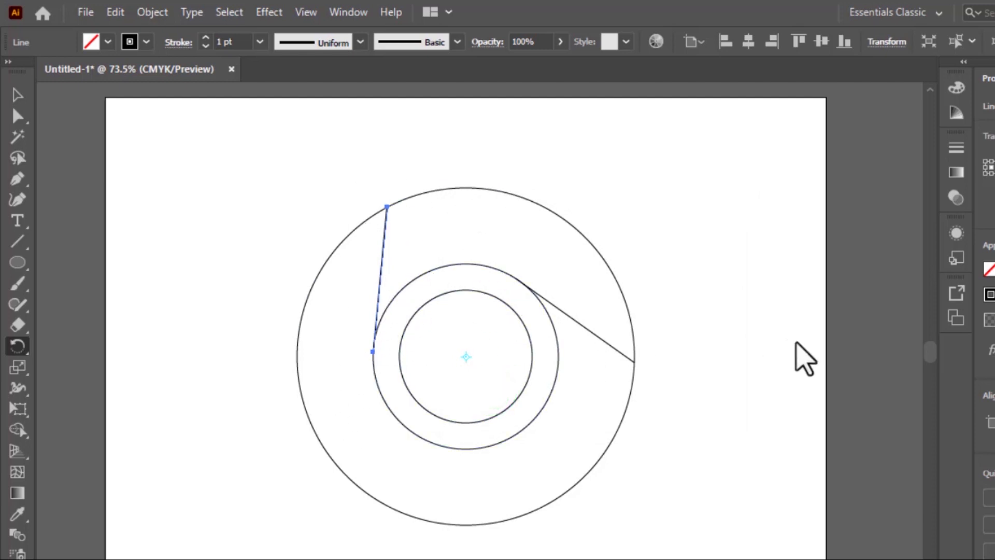
key(ctrl+d)
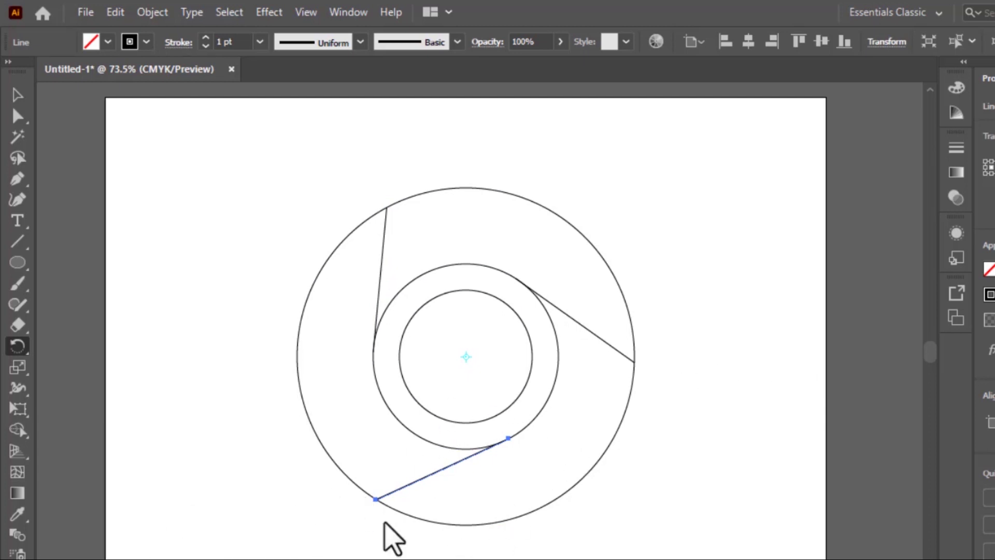
Step: Select all the artwork and, with the Shape Builder tool, fill the upper ring segment between two lines with red
click(17, 93)
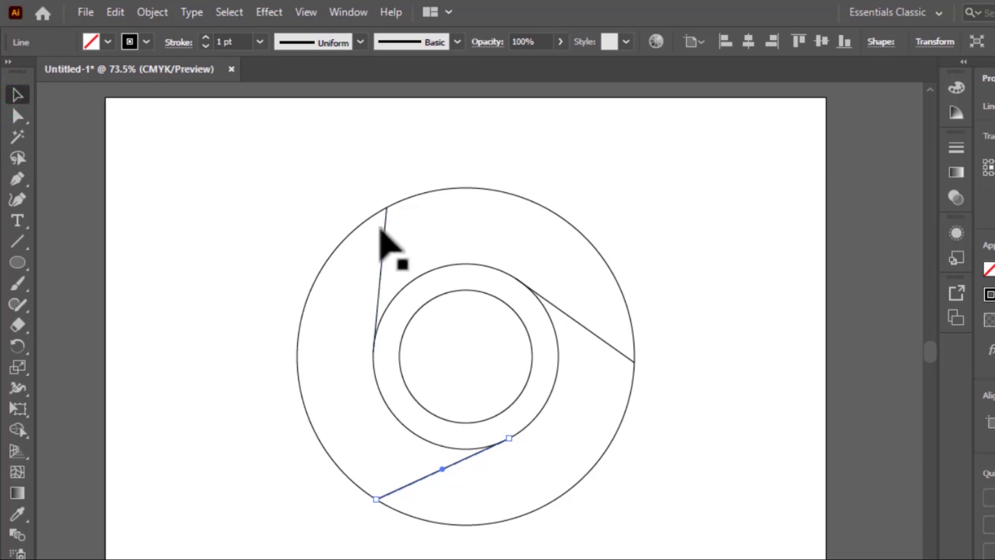
click(378, 222)
click(375, 311)
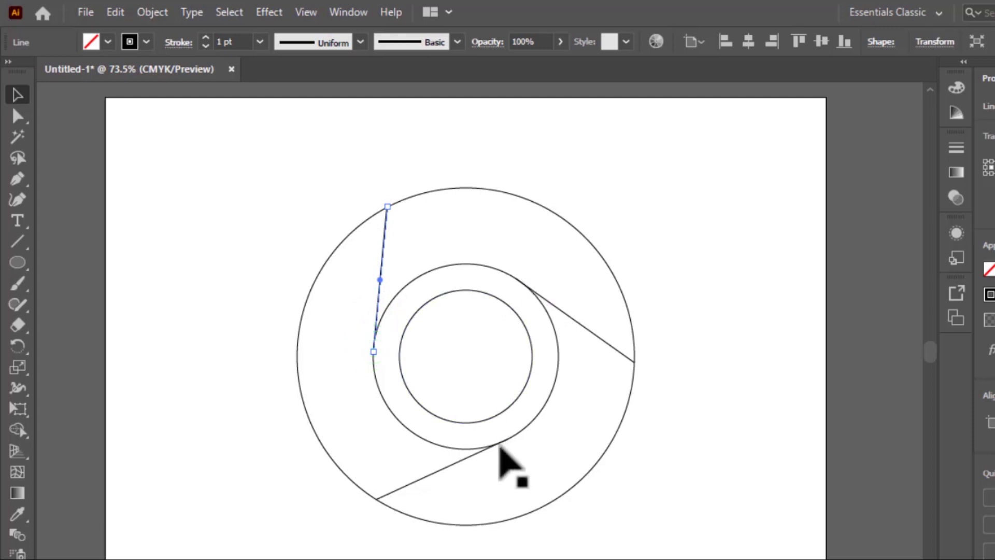
click(275, 291)
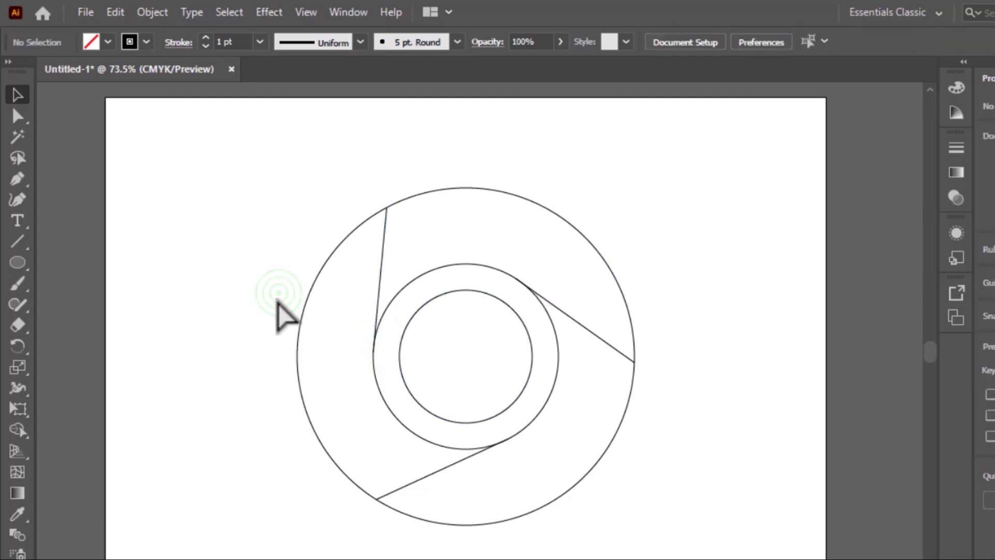
key(ctrl+v)
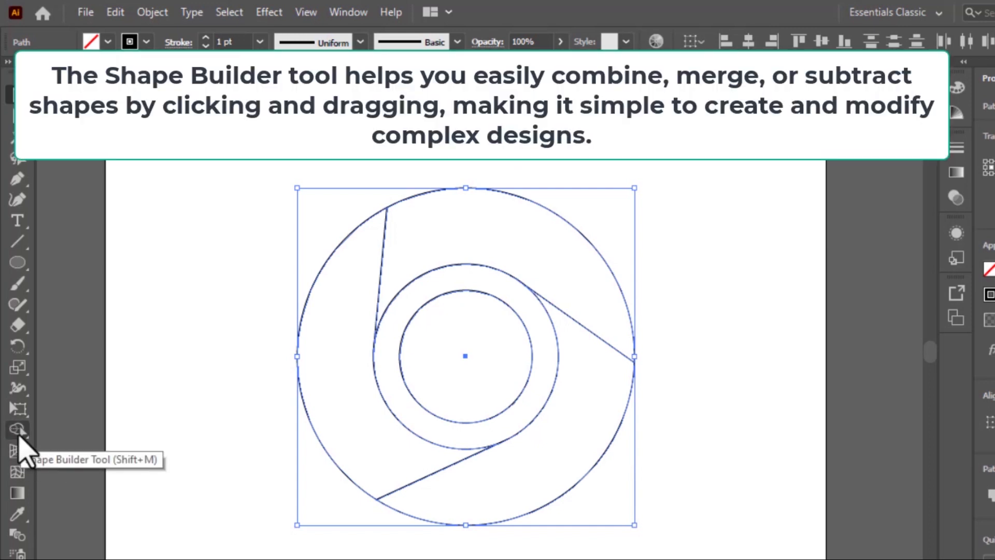
click(18, 432)
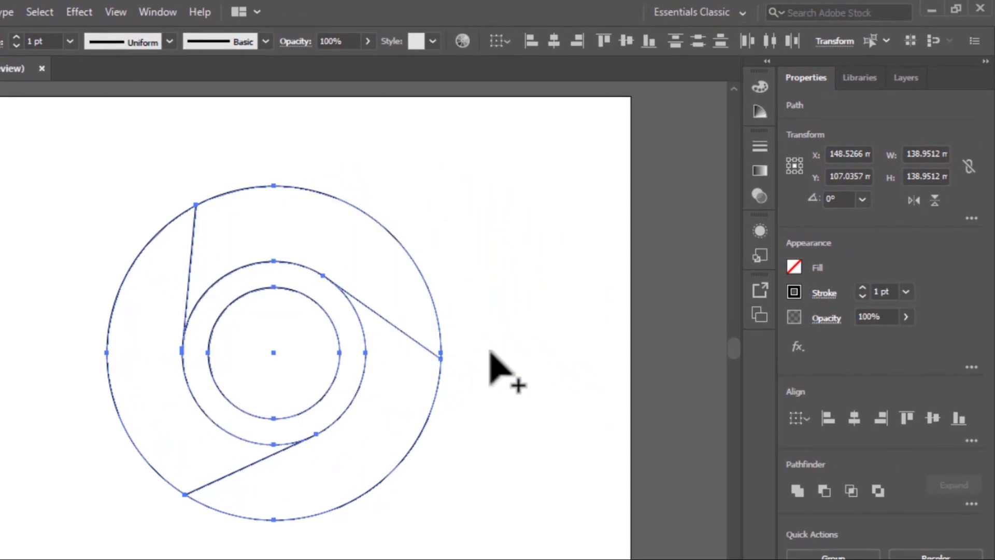
click(794, 266)
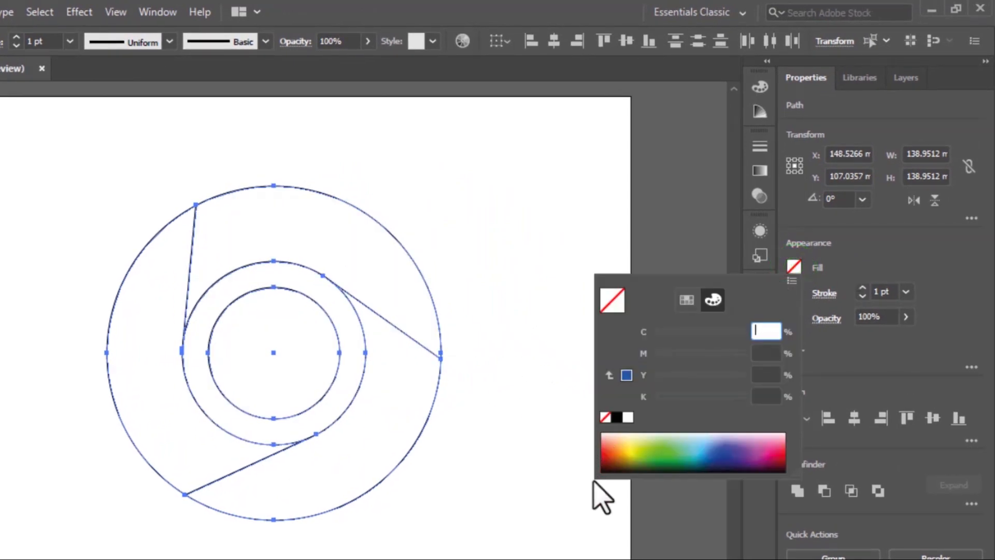
click(606, 452)
click(604, 455)
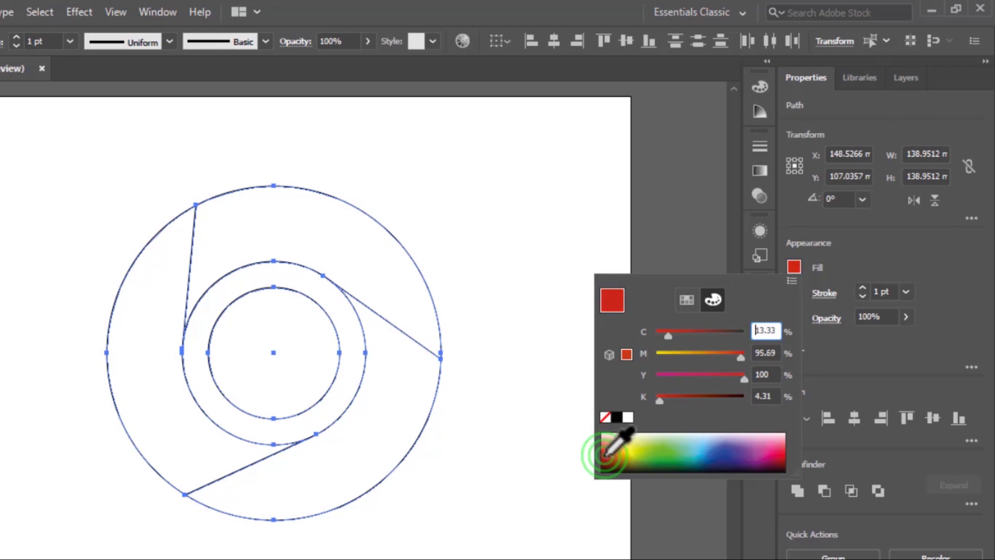
click(605, 452)
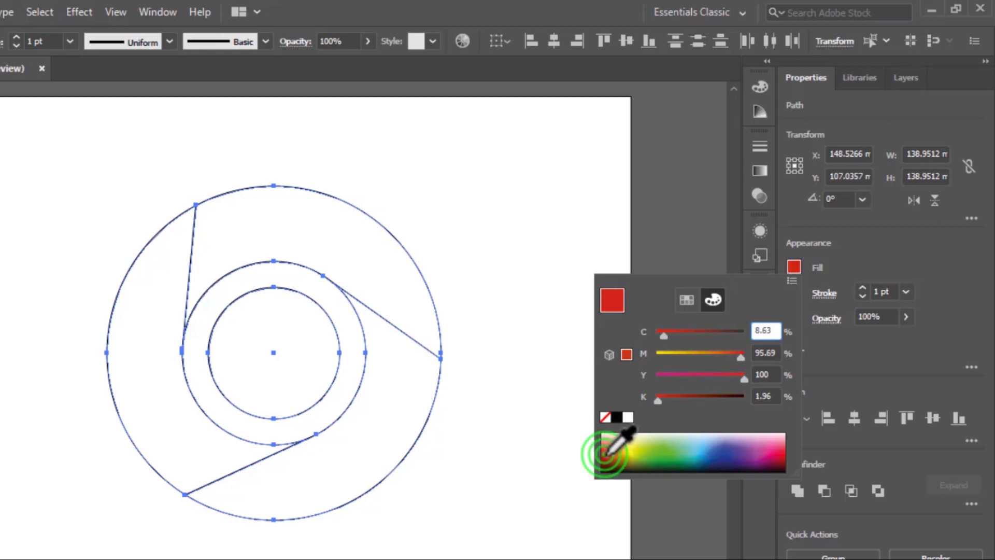
click(354, 236)
click(331, 245)
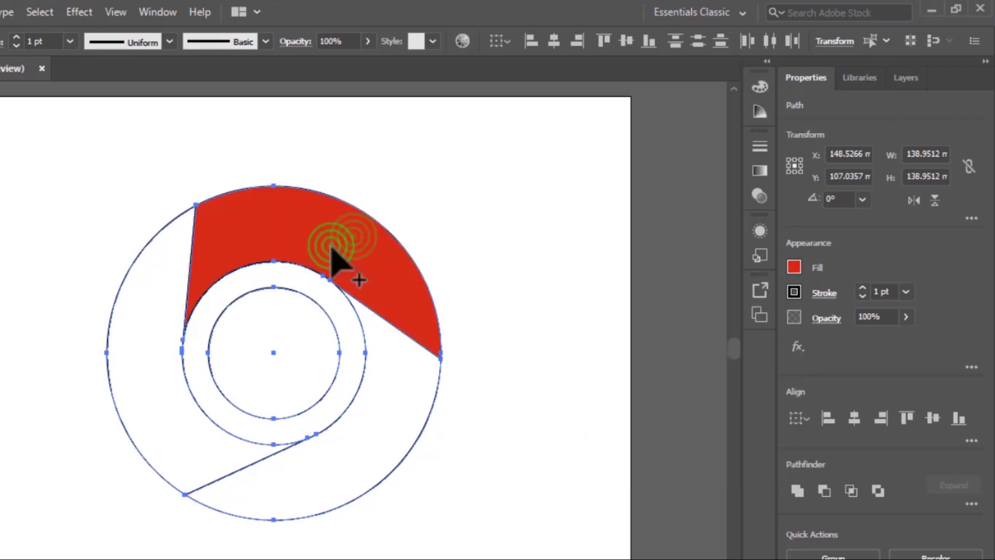
Step: Pick a yellow fill color and use Shape Builder to fill the lower-right ring segment with yellow
click(794, 267)
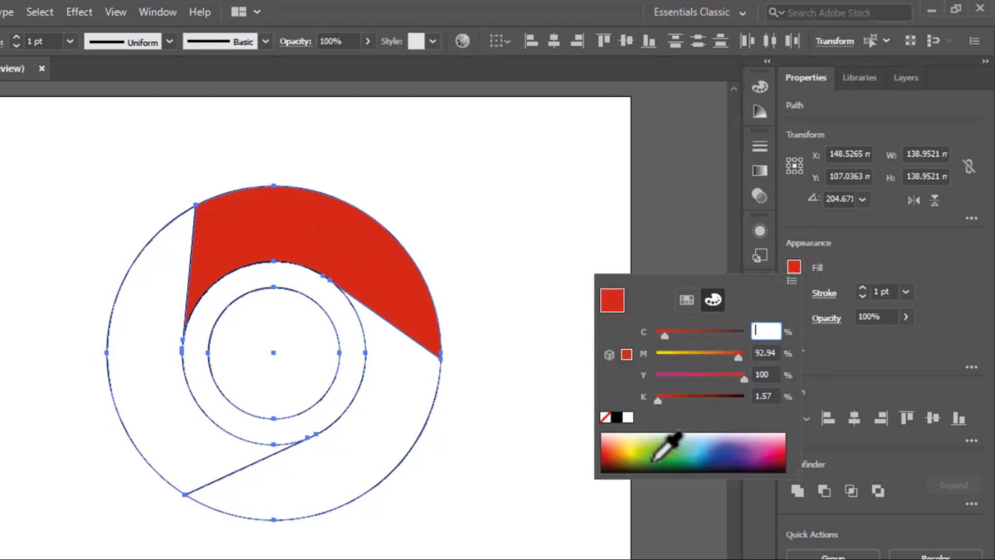
click(629, 449)
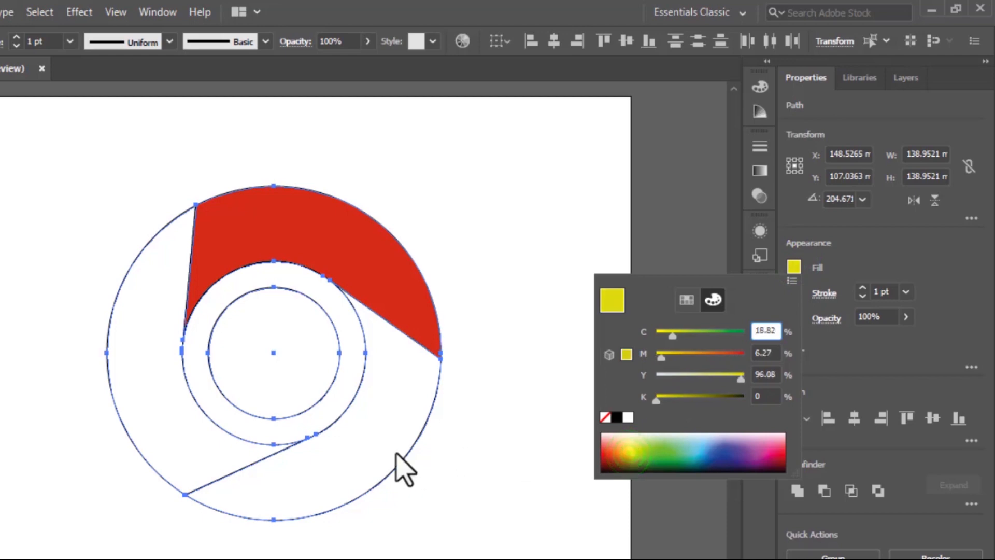
click(373, 451)
click(375, 442)
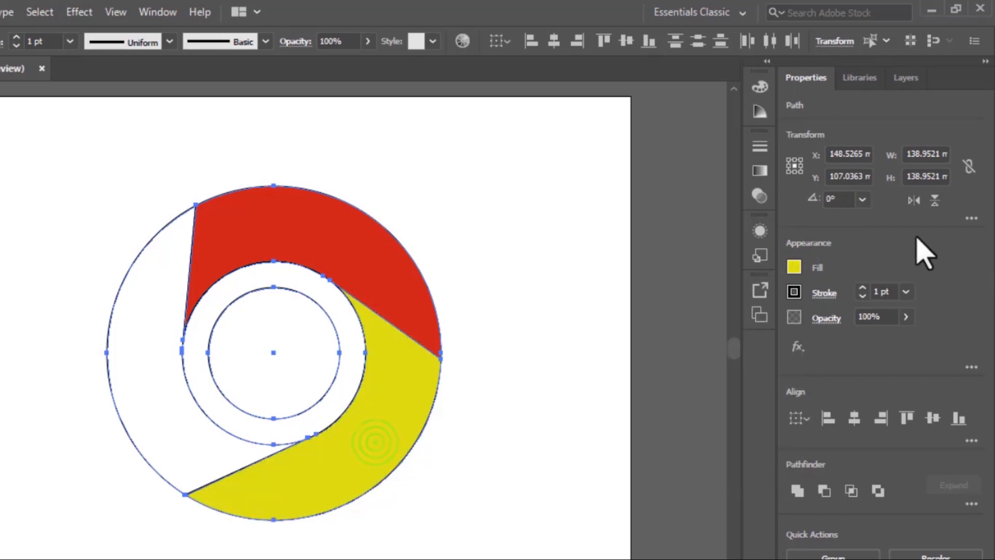
Step: Pick a dark green fill color and fill the left ring segment with green using Shape Builder
click(794, 268)
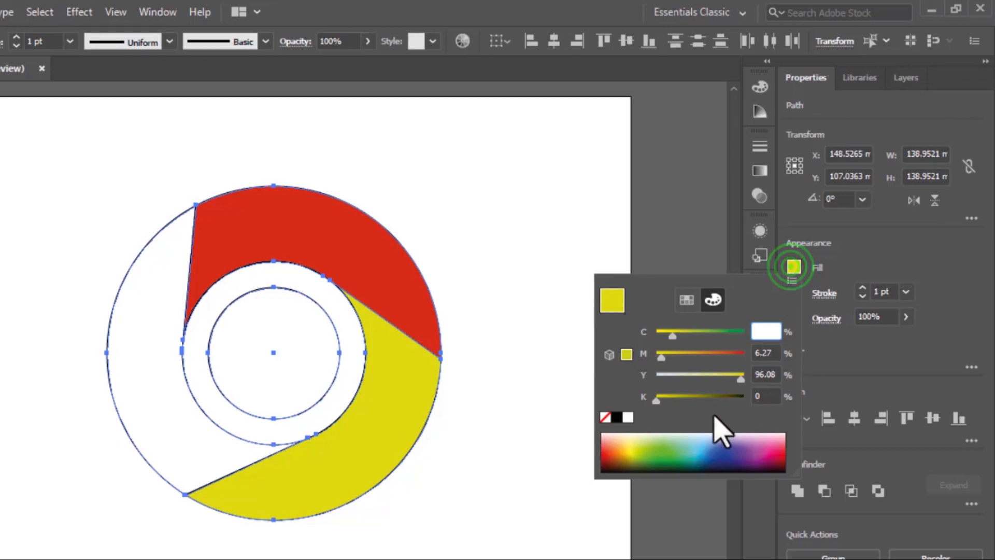
click(670, 463)
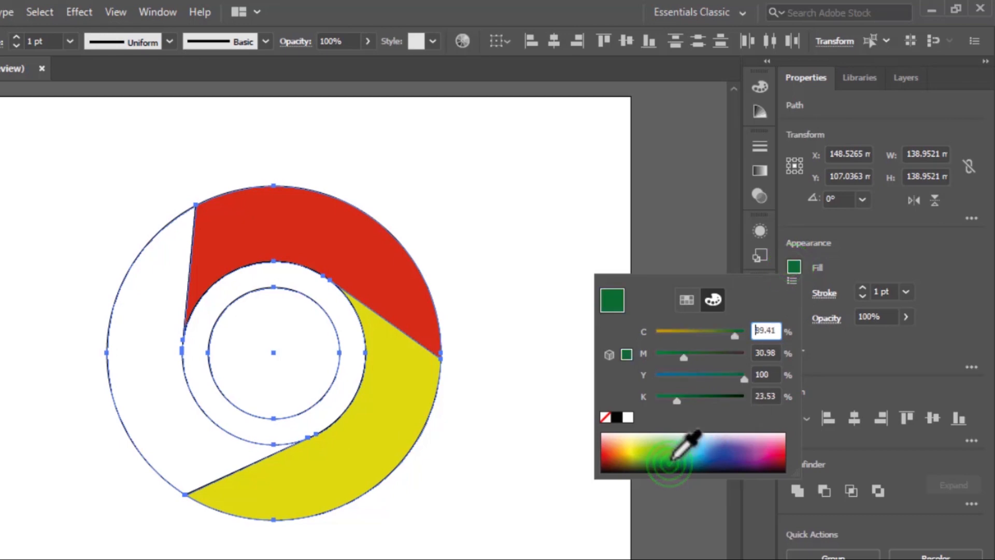
click(136, 421)
click(151, 424)
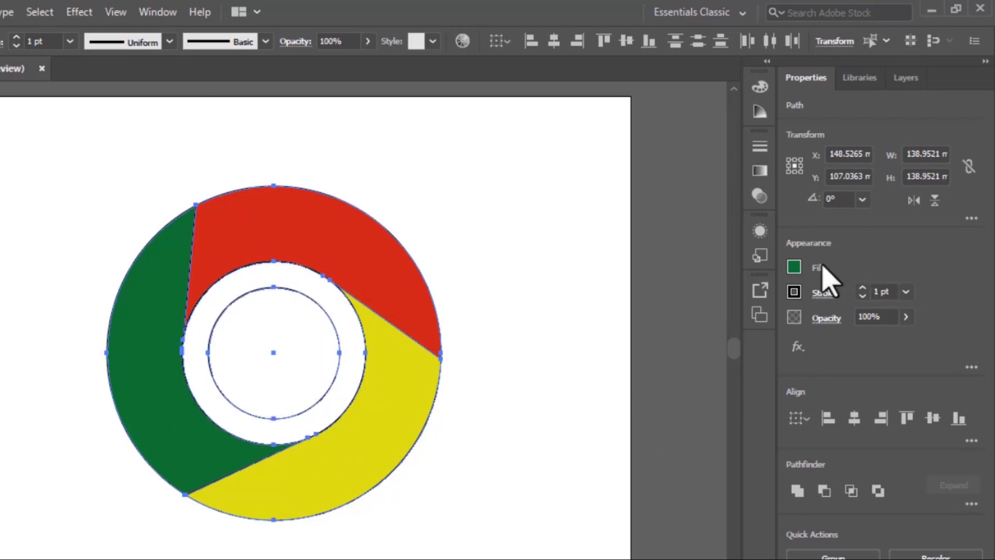
Step: Pick a blue fill color and fill the innermost circle with blue using Shape Builder
click(794, 267)
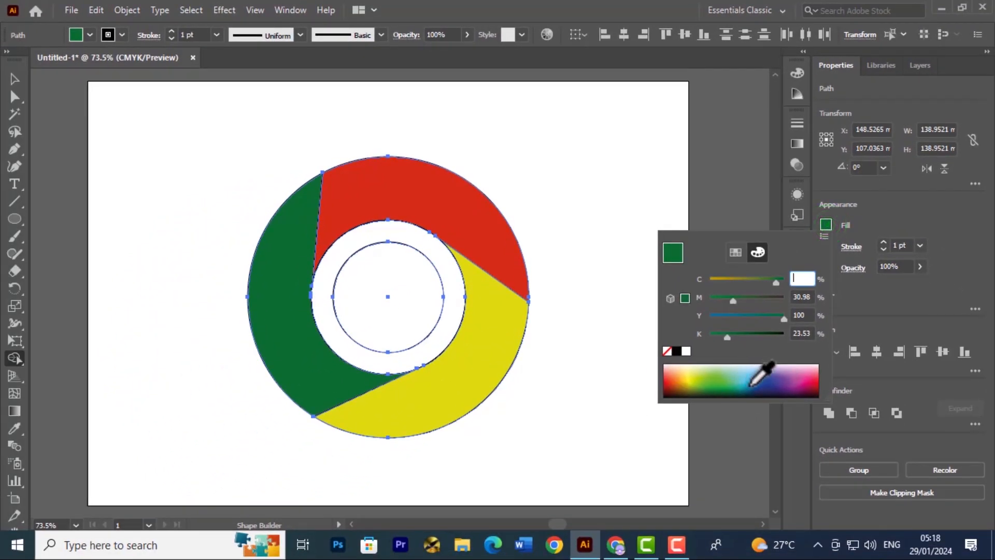
click(750, 385)
click(392, 289)
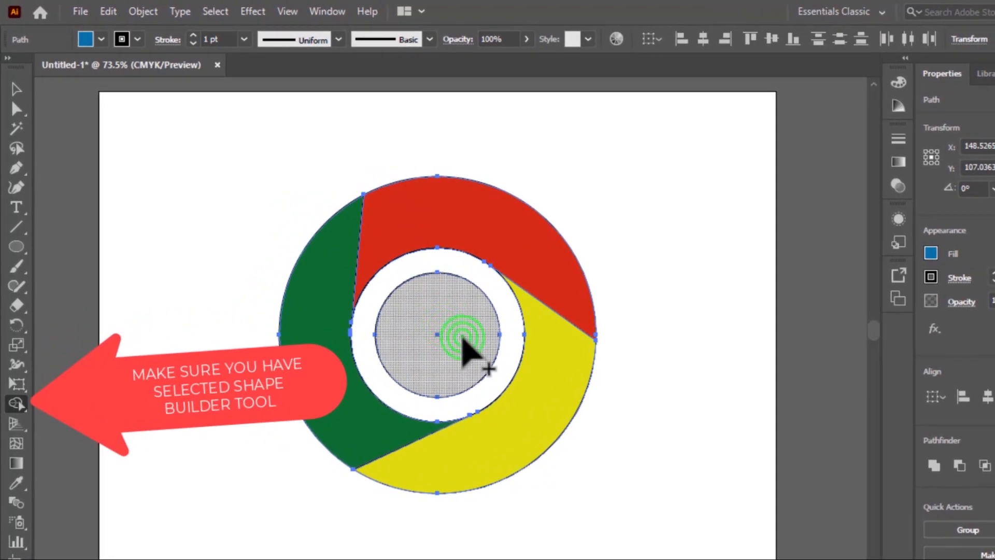
click(461, 337)
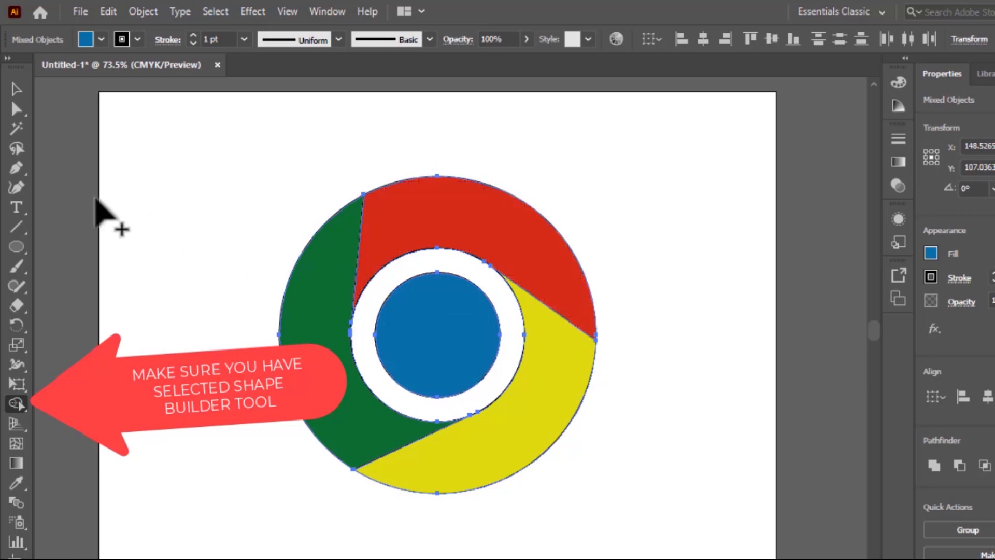
Step: Switch to the Selection tool, select all the artwork, and set its stroke to none
click(16, 91)
click(173, 220)
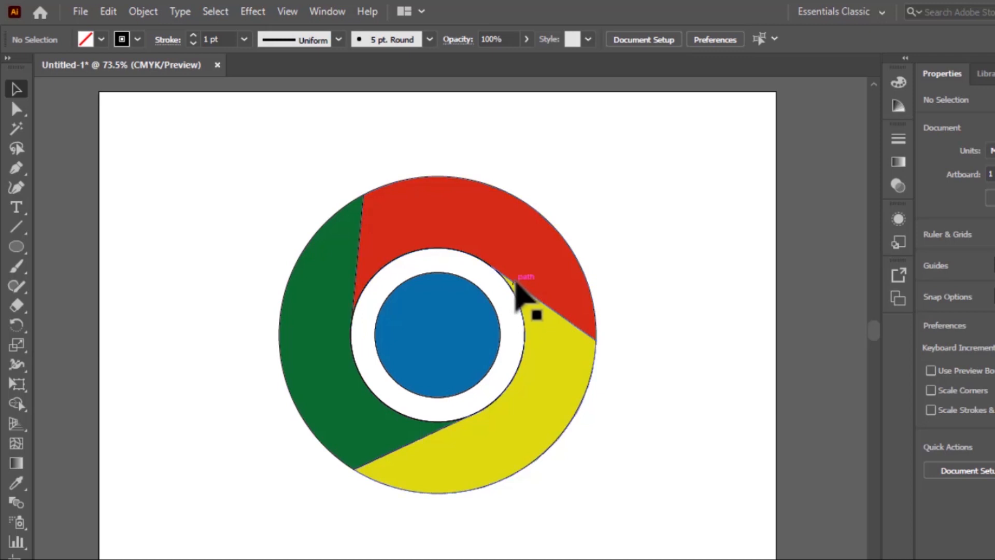
key(ctrl+a)
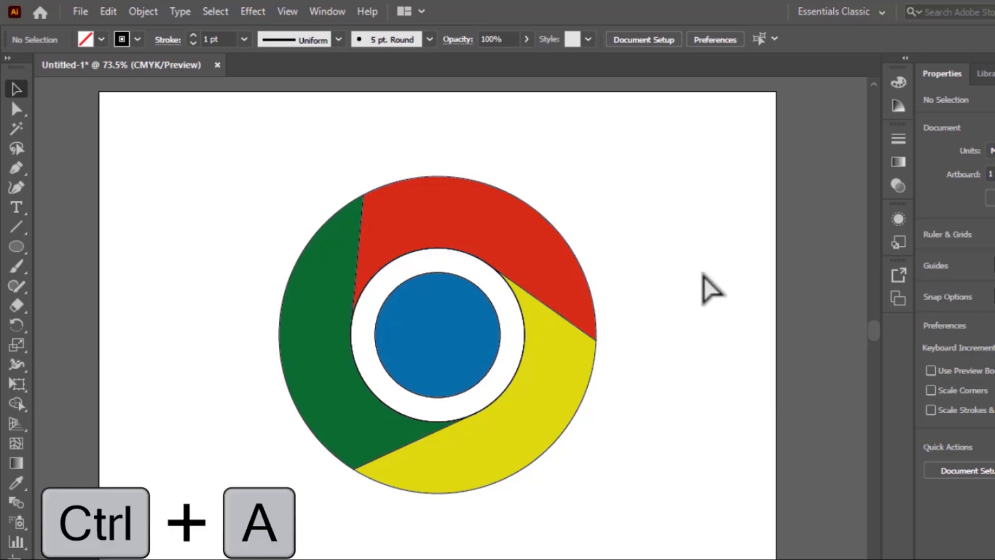
click(734, 314)
drag(179, 139, 656, 512)
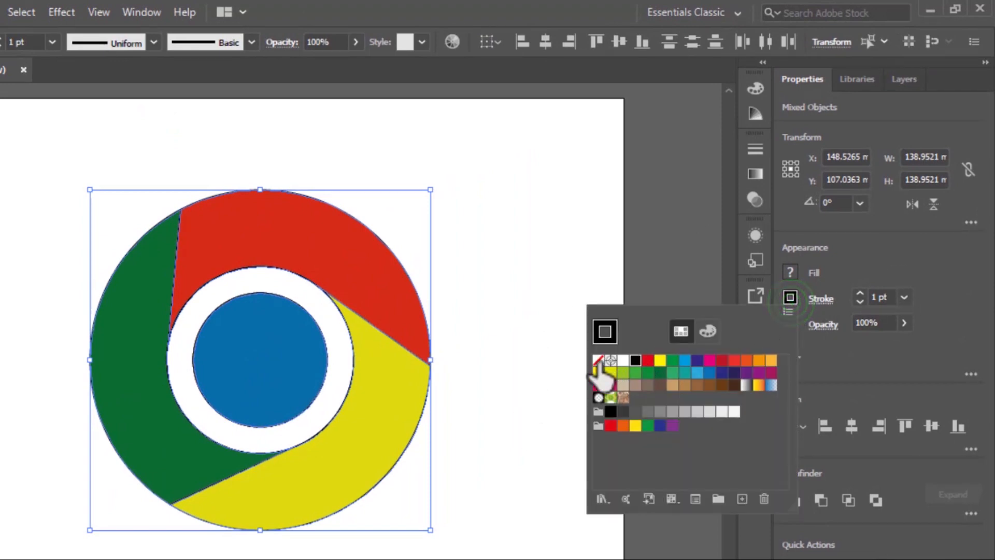
click(598, 360)
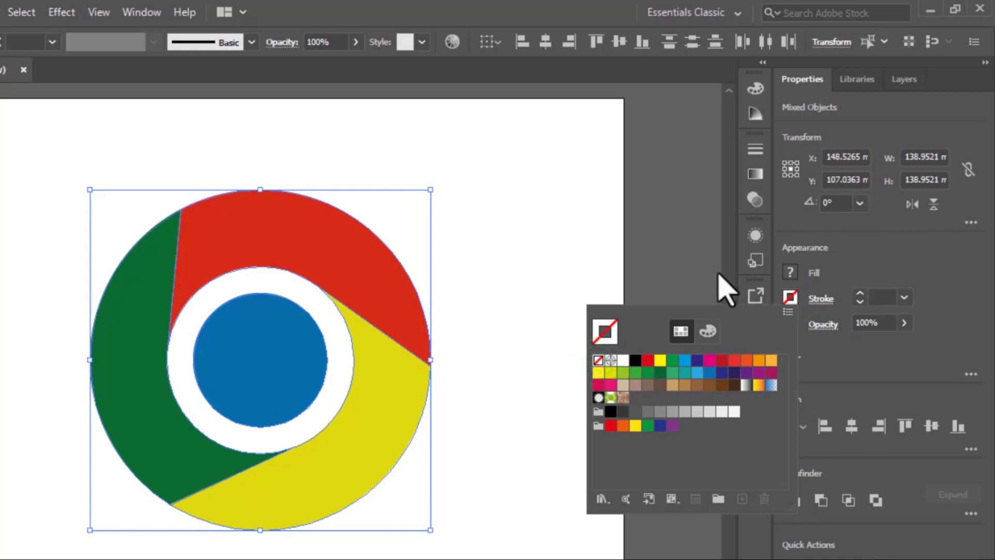
click(704, 264)
click(517, 322)
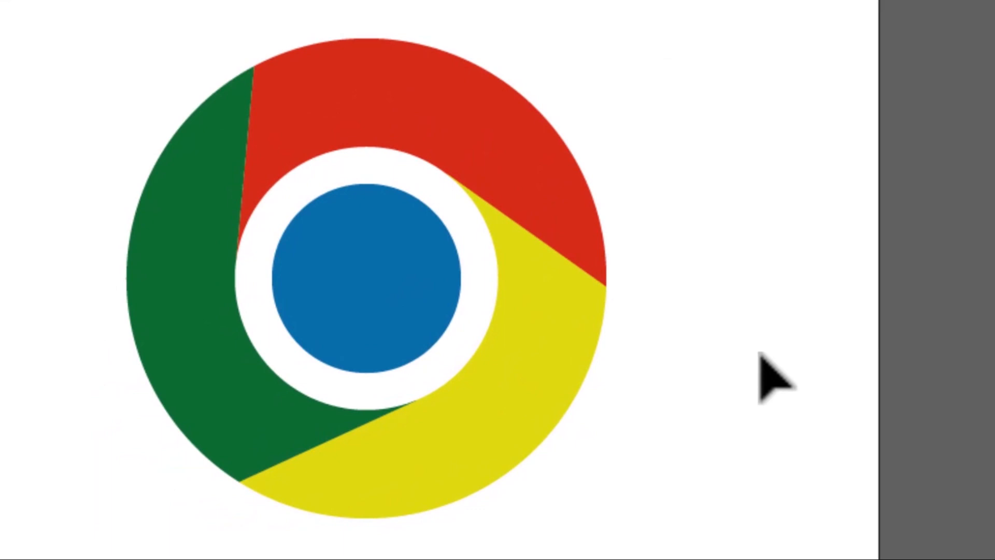
Step: Select the blue center circle and scale it up slightly from its corner handle, then deselect
click(362, 294)
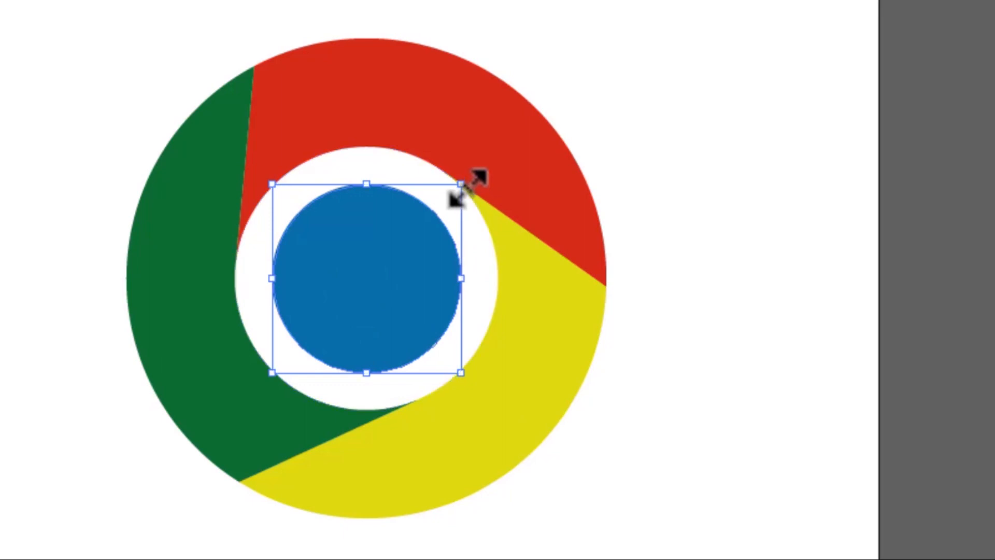
drag(463, 185, 492, 175)
click(751, 116)
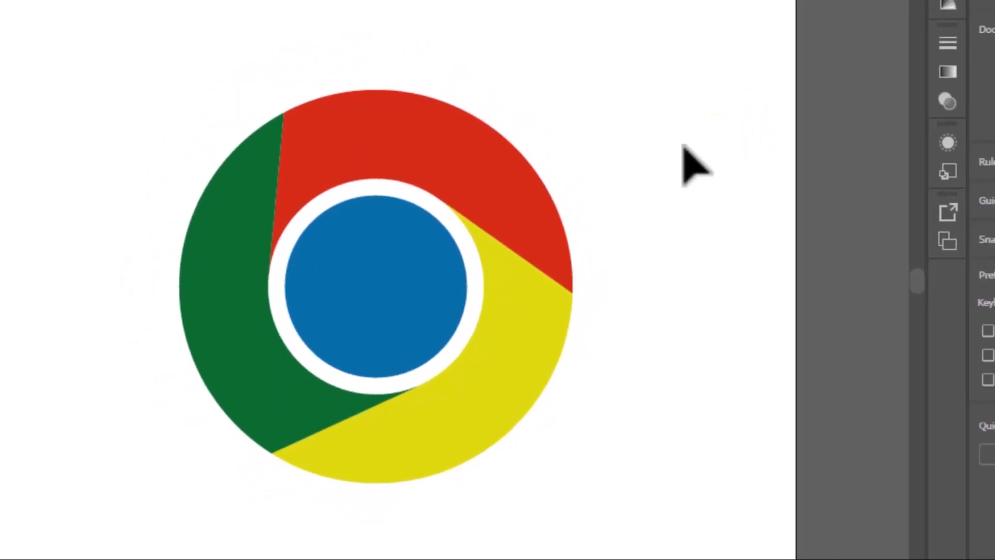